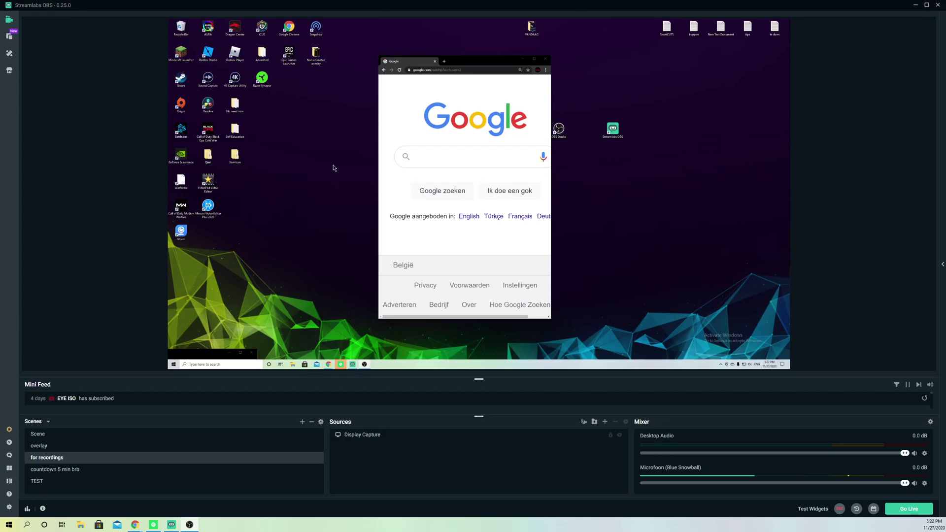
Step: Add the already existing Display Capture as a second instance in the 'for recordings' scene
{"action": "left_click", "coordinate": [605, 422]}
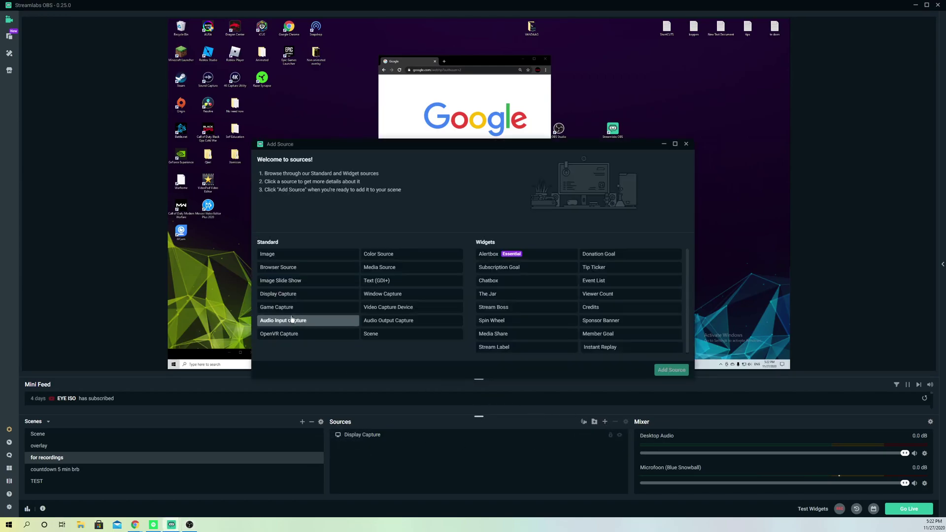
{"action": "left_click", "coordinate": [296, 293]}
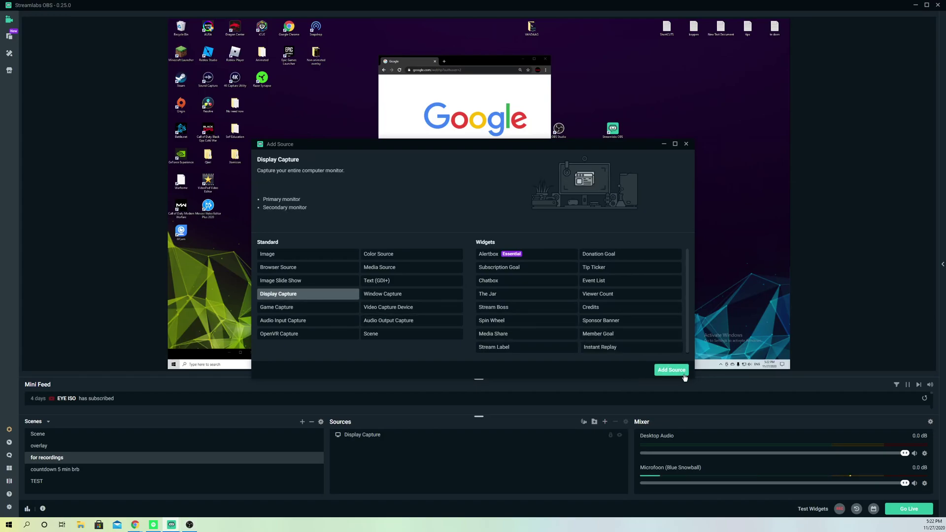
{"action": "left_click", "coordinate": [671, 370]}
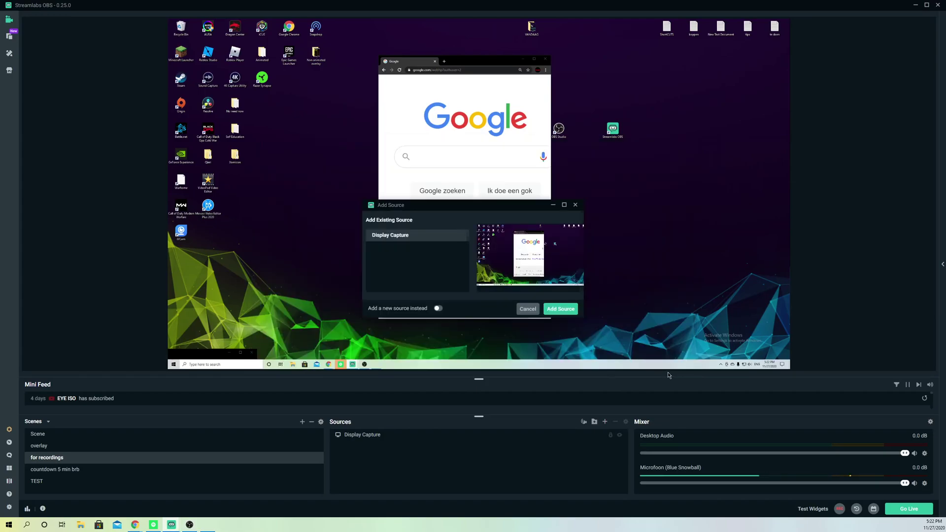
{"action": "left_click", "coordinate": [562, 311]}
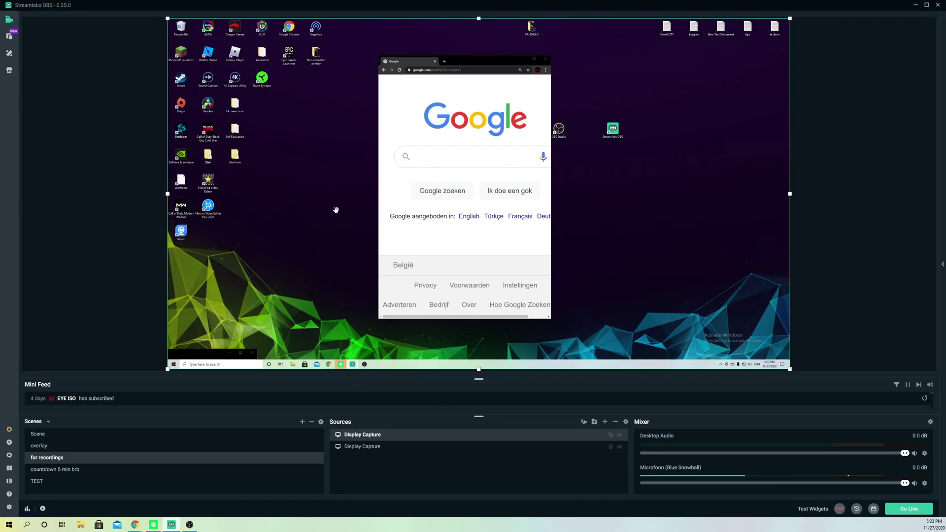
Step: Delete the duplicate Display Capture and maximize the Chrome window on the desktop
{"action": "right_click", "coordinate": [386, 438]}
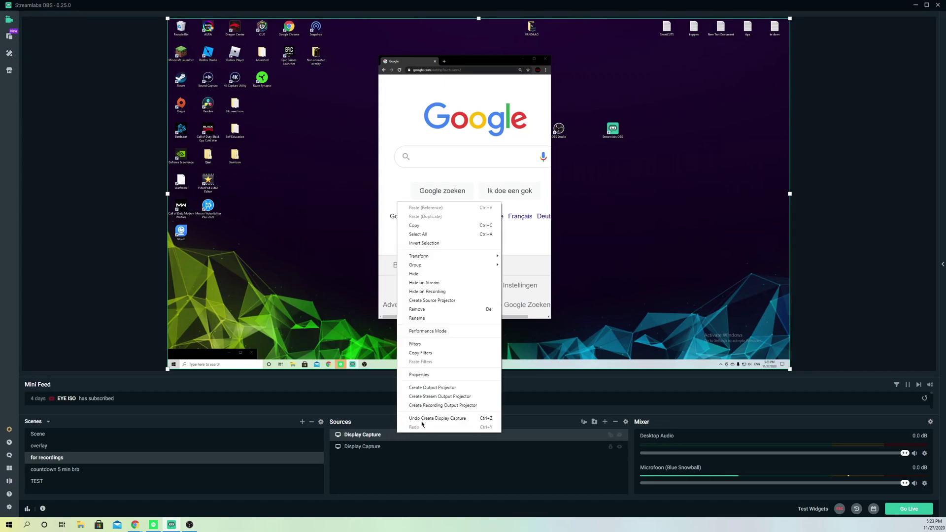
{"action": "left_click", "coordinate": [424, 311]}
{"action": "left_click", "coordinate": [492, 265]}
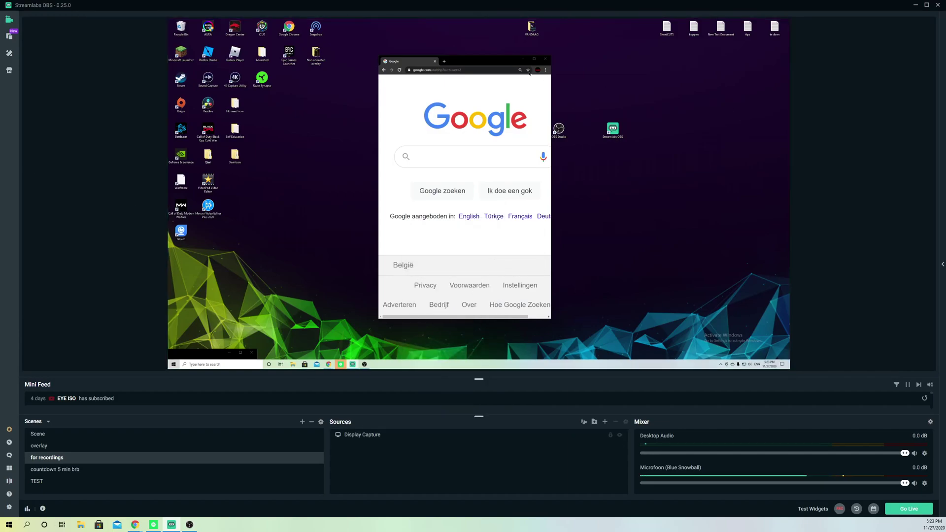
{"action": "left_click_drag", "start_coordinate": [488, 63], "coordinate": [488, 20]}
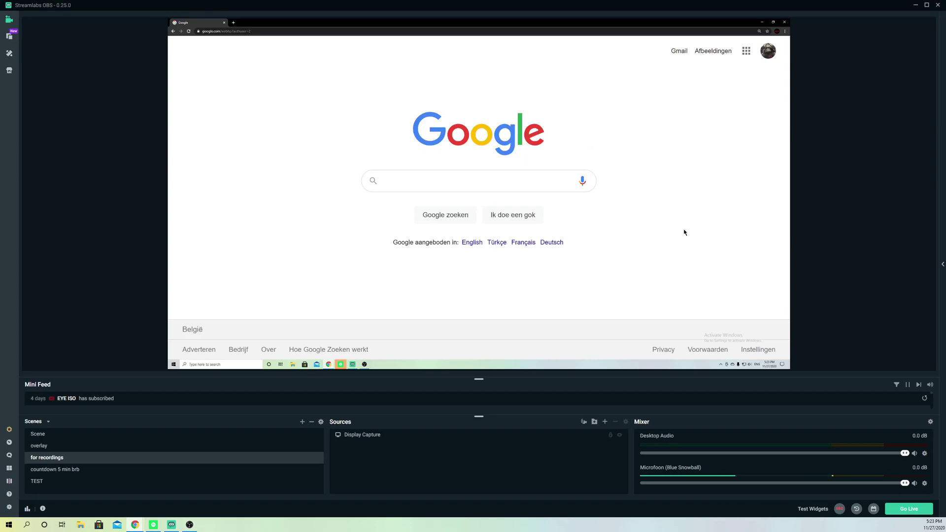
Step: Create a Window Capture source named BROWSER that captures the Google Chrome window
{"action": "left_click", "coordinate": [605, 422]}
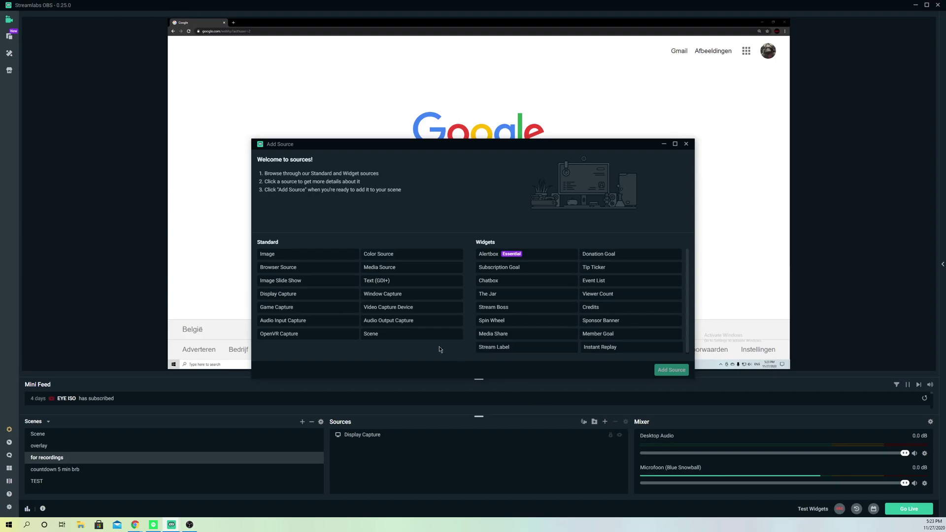
{"action": "left_click", "coordinate": [413, 296]}
{"action": "left_click", "coordinate": [665, 373]}
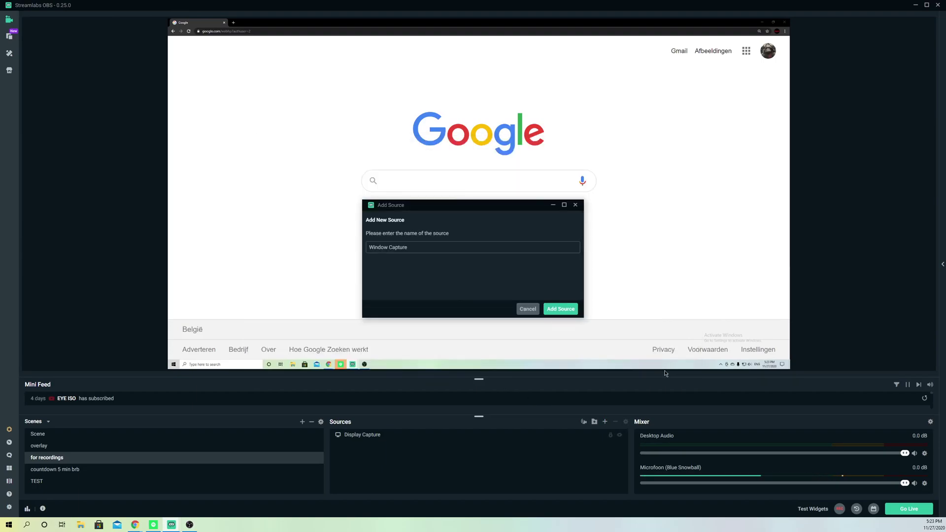
{"action": "left_click_drag", "start_coordinate": [429, 247], "coordinate": [286, 242]}
{"action": "key", "text": "BackSpace"}
{"action": "type", "text": "BROWSER"}
{"action": "left_click", "coordinate": [557, 311]}
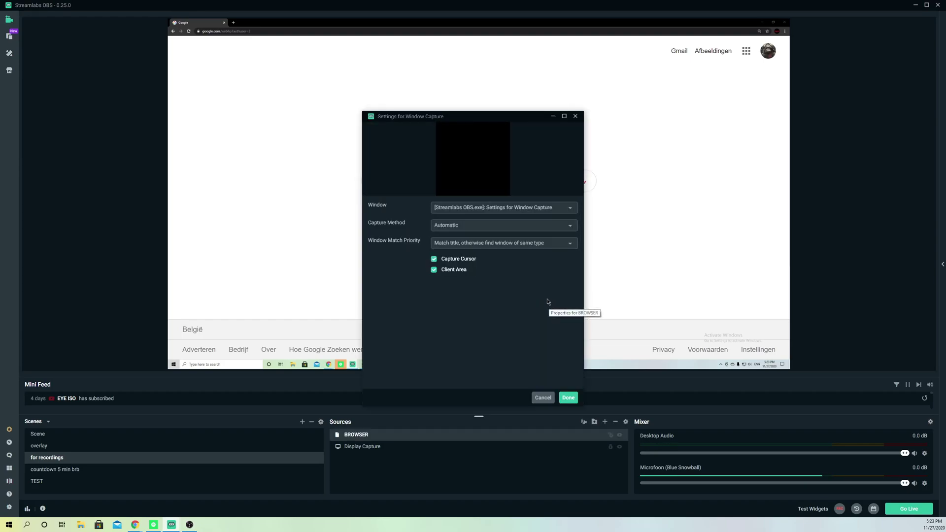
{"action": "left_click", "coordinate": [433, 211]}
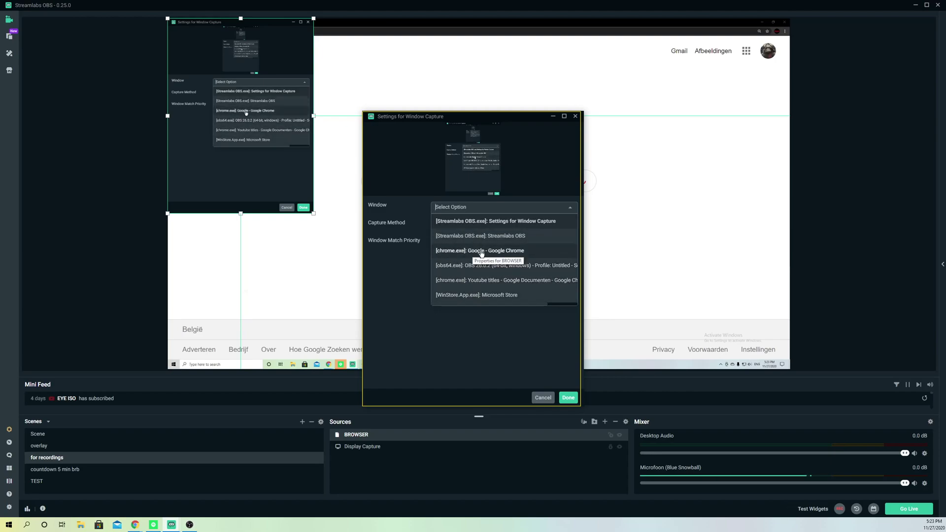
{"action": "left_click", "coordinate": [532, 255]}
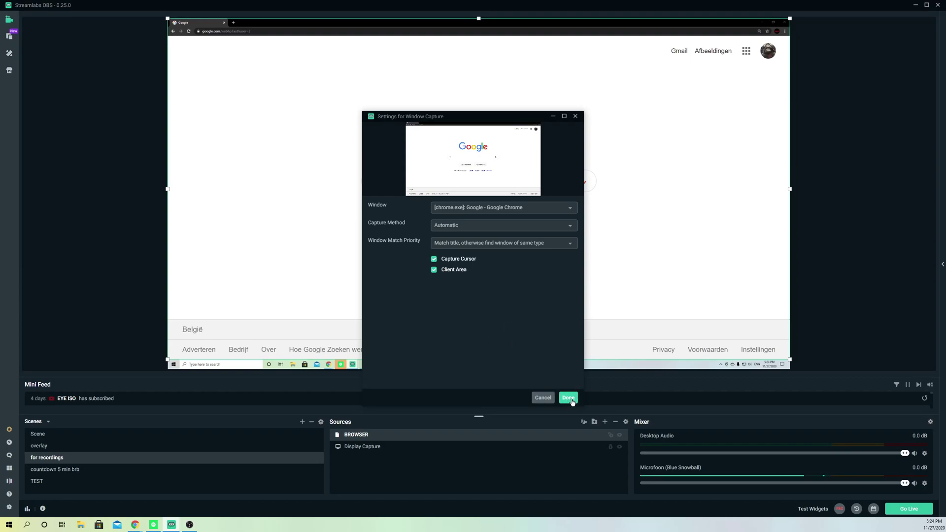
Step: Finish the BROWSER source and drag its Chrome capture around the preview, then deselect it
{"action": "left_click", "coordinate": [568, 398]}
{"action": "mouse_move", "coordinate": [404, 242]}
{"action": "left_mouse_down"}
{"action": "mouse_move", "coordinate": [449, 275]}
{"action": "mouse_move", "coordinate": [478, 280]}
{"action": "left_mouse_up"}
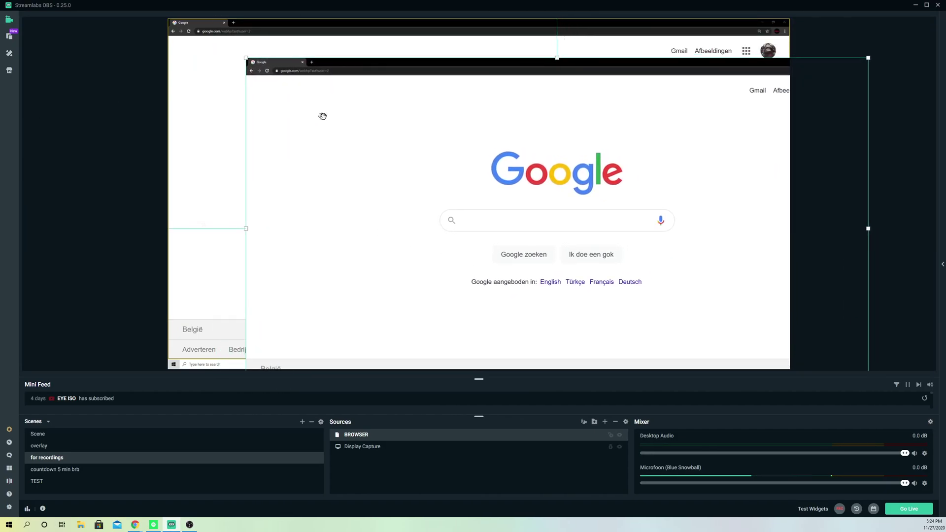
{"action": "mouse_move", "coordinate": [331, 117]}
{"action": "left_mouse_down"}
{"action": "mouse_move", "coordinate": [633, 290]}
{"action": "mouse_move", "coordinate": [608, 255]}
{"action": "left_mouse_up"}
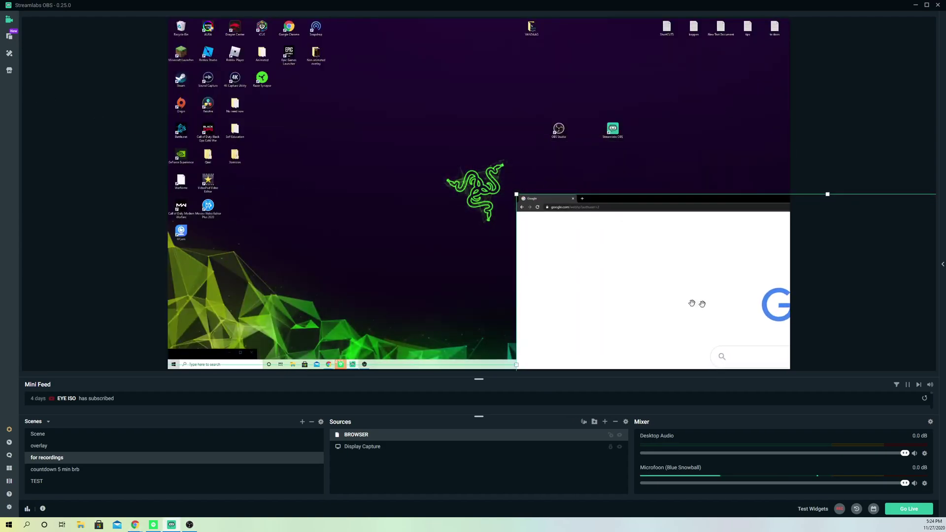
{"action": "mouse_move", "coordinate": [693, 302]}
{"action": "left_mouse_down"}
{"action": "mouse_move", "coordinate": [572, 122]}
{"action": "mouse_move", "coordinate": [438, 119]}
{"action": "mouse_move", "coordinate": [330, 103]}
{"action": "left_mouse_up"}
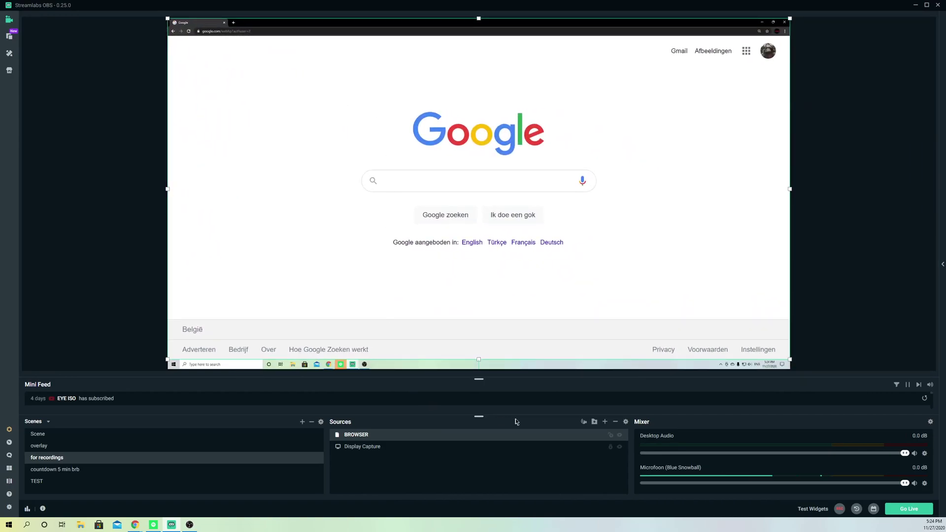
{"action": "left_click", "coordinate": [611, 434]}
{"action": "left_click", "coordinate": [323, 277]}
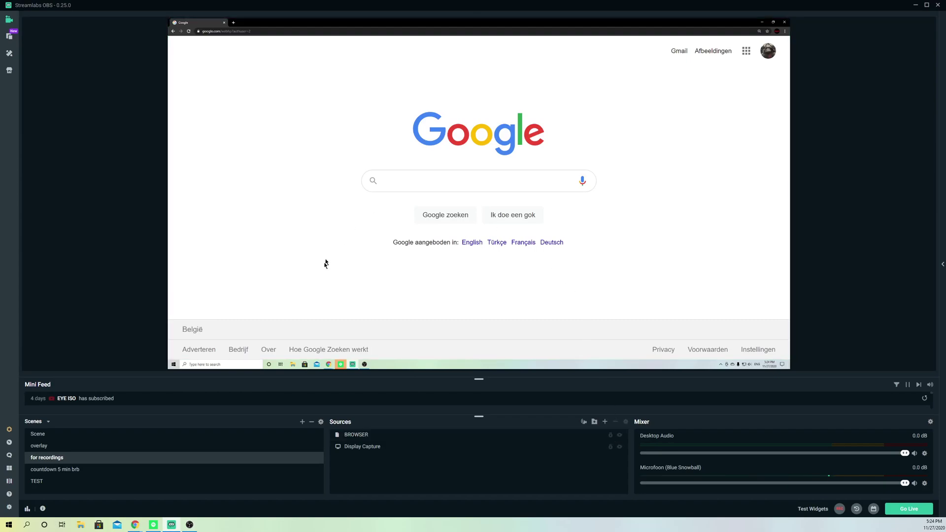
{"action": "left_click", "coordinate": [610, 434]}
{"action": "left_click", "coordinate": [427, 214]}
Step: Move the Chrome capture and crop its left and right sides
{"action": "left_click", "coordinate": [611, 435]}
{"action": "mouse_move", "coordinate": [550, 263]}
{"action": "left_mouse_down"}
{"action": "mouse_move", "coordinate": [567, 268]}
{"action": "mouse_move", "coordinate": [370, 157]}
{"action": "left_mouse_up"}
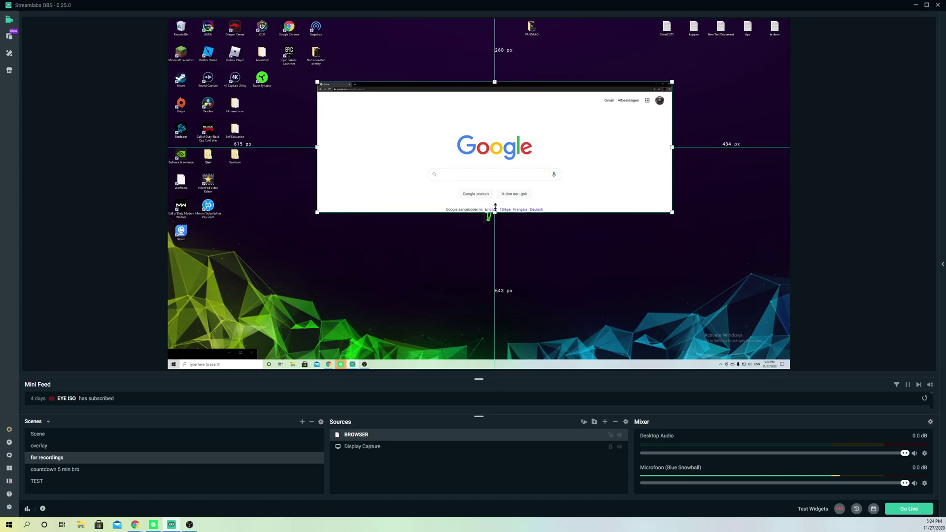
{"action": "left_click_drag", "start_coordinate": [495, 275], "coordinate": [495, 276]}
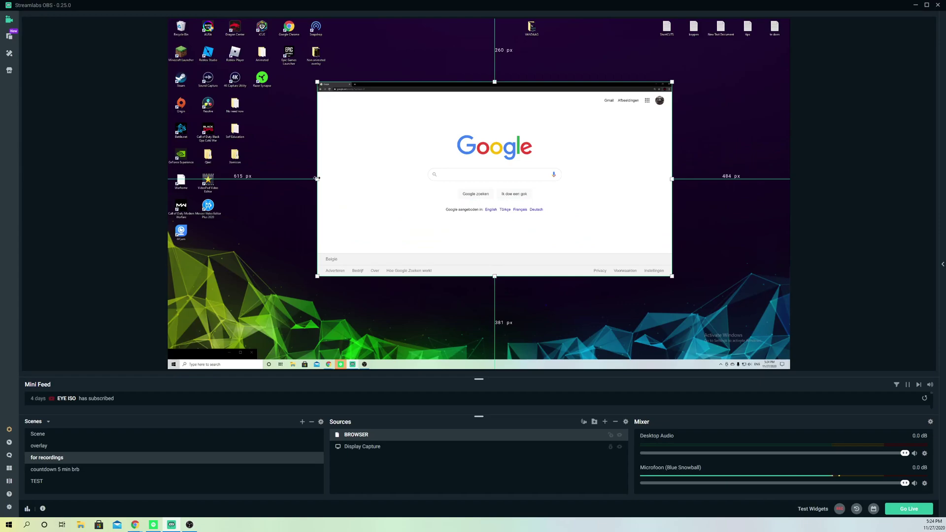
{"action": "mouse_move", "coordinate": [317, 179]}
{"action": "left_mouse_down"}
{"action": "mouse_move", "coordinate": [399, 184]}
{"action": "mouse_move", "coordinate": [382, 203]}
{"action": "left_mouse_up"}
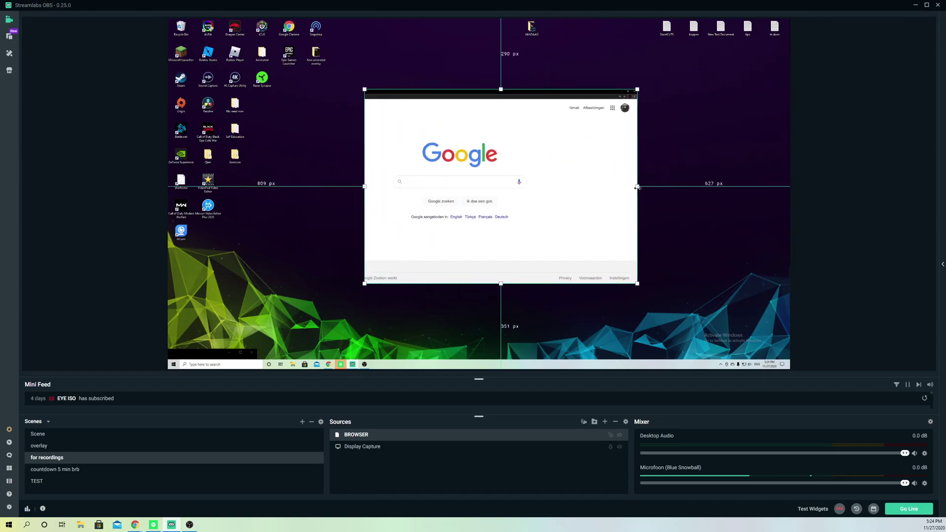
{"action": "left_click_drag", "start_coordinate": [637, 186], "coordinate": [637, 185]}
{"action": "left_click_drag", "start_coordinate": [637, 187], "coordinate": [546, 187]}
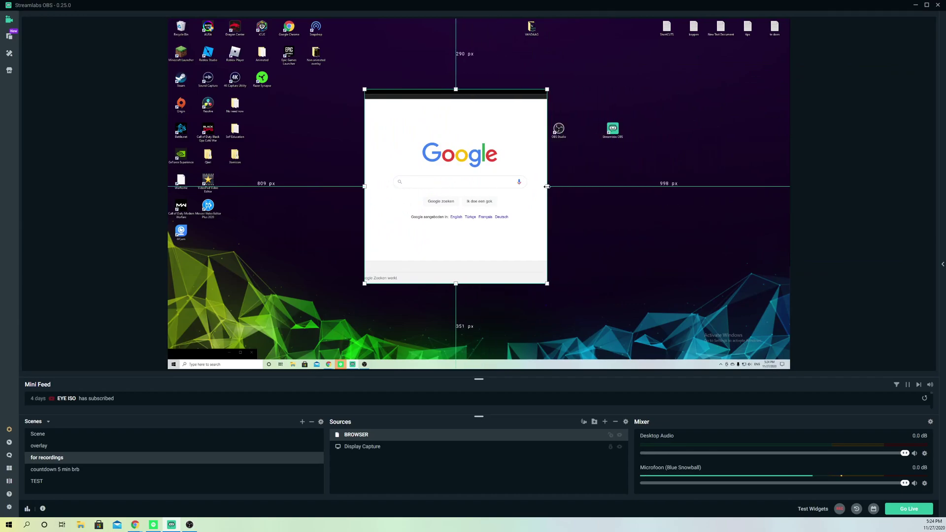
Step: Reset the Chrome capture's transform, then shrink it, centre it and adjust its height
{"action": "right_click", "coordinate": [497, 210]}
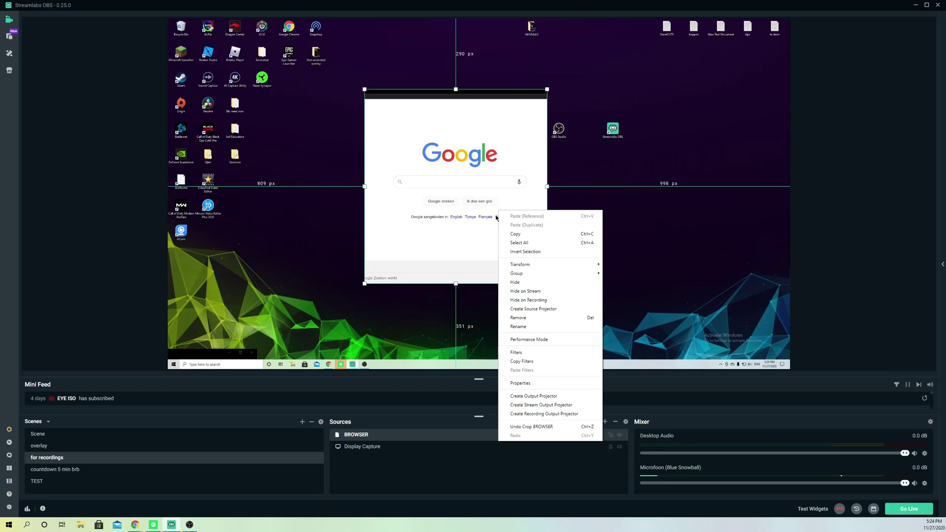
{"action": "mouse_move", "coordinate": [520, 265]}
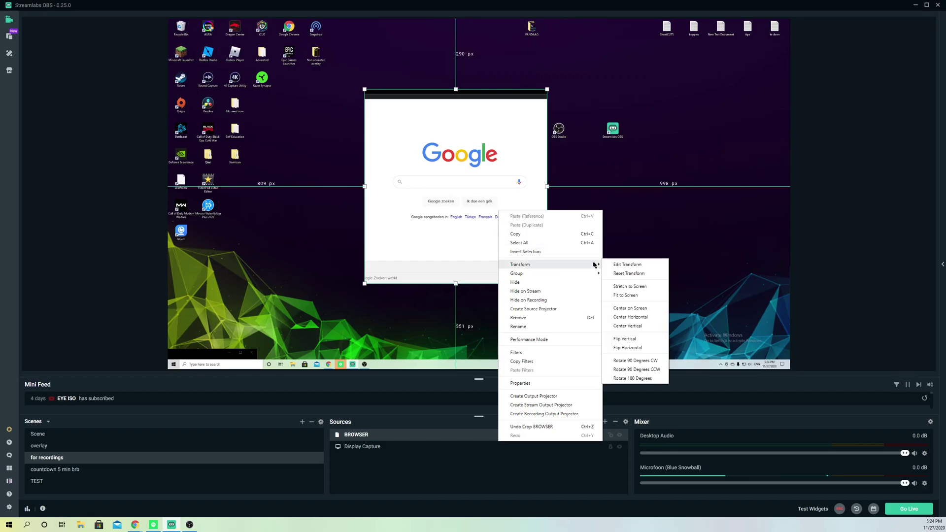
{"action": "left_click", "coordinate": [615, 271]}
{"action": "mouse_move", "coordinate": [523, 135]}
{"action": "left_mouse_down"}
{"action": "mouse_move", "coordinate": [224, 63]}
{"action": "mouse_move", "coordinate": [476, 205]}
{"action": "left_mouse_up"}
{"action": "left_click_drag", "start_coordinate": [518, 237], "coordinate": [321, 118]}
{"action": "left_click", "coordinate": [693, 159]}
{"action": "left_click", "coordinate": [528, 189]}
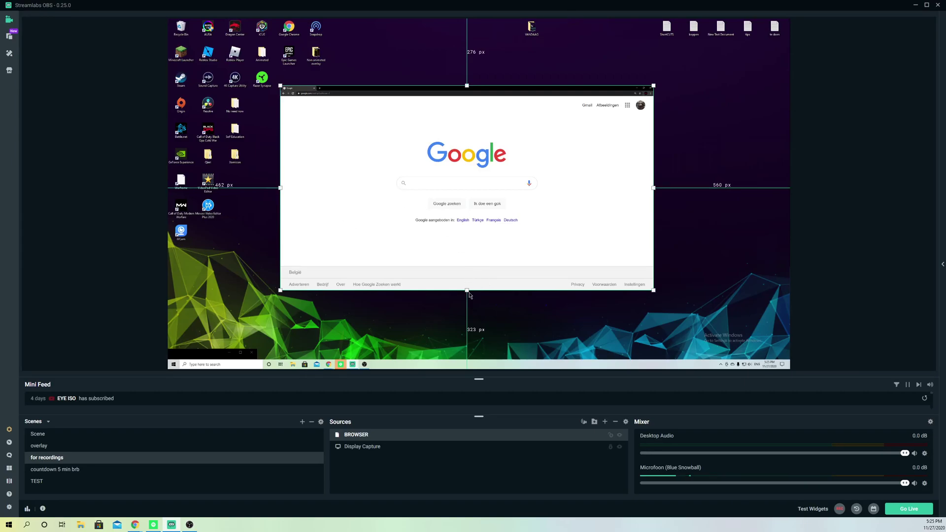
{"action": "mouse_move", "coordinate": [466, 289]}
{"action": "left_mouse_down"}
{"action": "mouse_move", "coordinate": [441, 135]}
{"action": "mouse_move", "coordinate": [445, 354]}
{"action": "mouse_move", "coordinate": [453, 317]}
{"action": "left_mouse_up"}
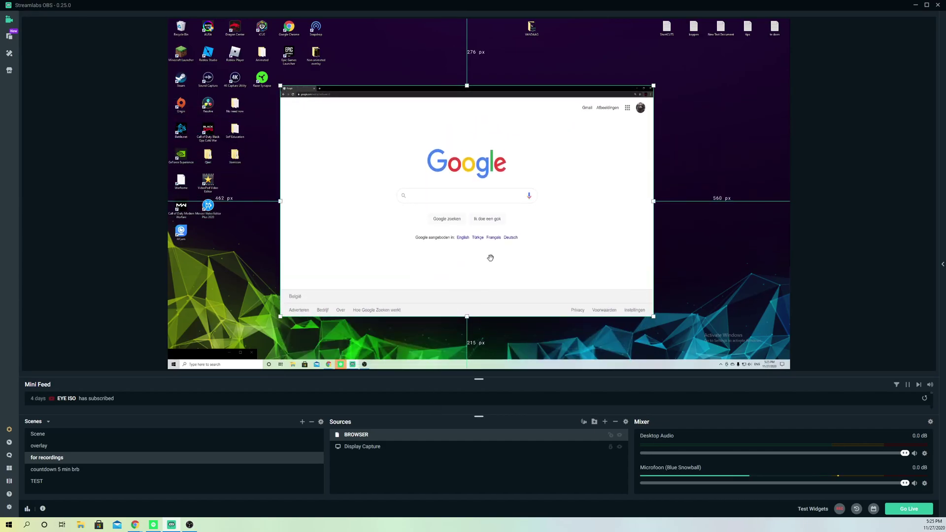
Step: Stretch the Chrome capture to fill the screen using Transform > Stretch to Screen
{"action": "left_click", "coordinate": [716, 142]}
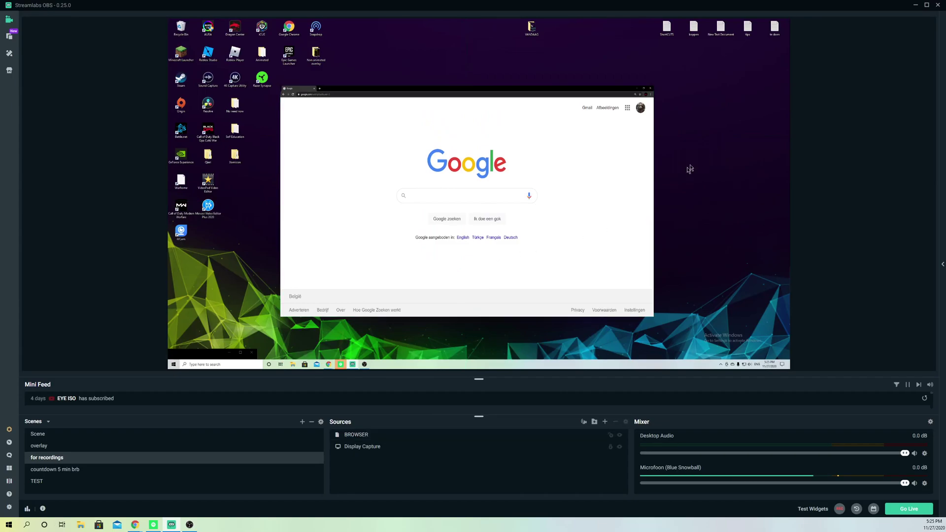
{"action": "mouse_move", "coordinate": [569, 213]}
{"action": "left_mouse_down"}
{"action": "mouse_move", "coordinate": [567, 183]}
{"action": "mouse_move", "coordinate": [456, 148]}
{"action": "left_mouse_up"}
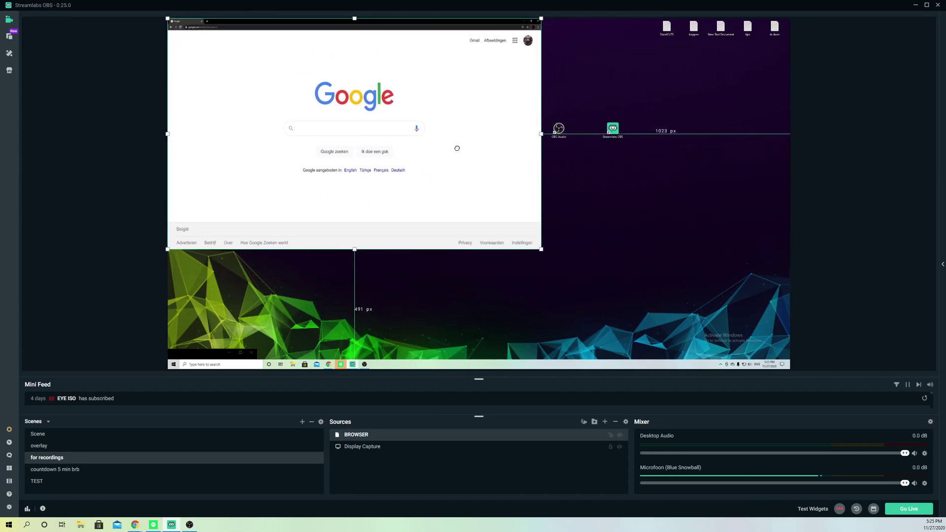
{"action": "right_click", "coordinate": [486, 206]}
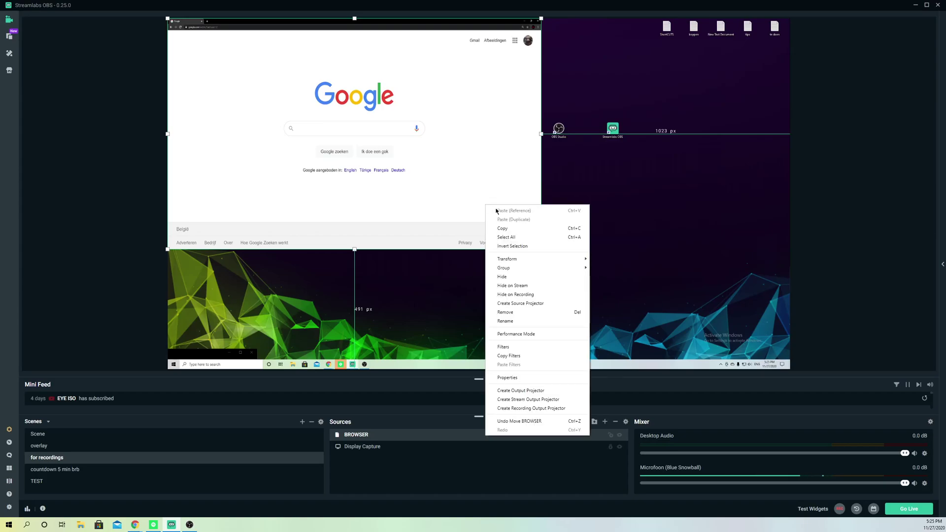
{"action": "mouse_move", "coordinate": [518, 259]}
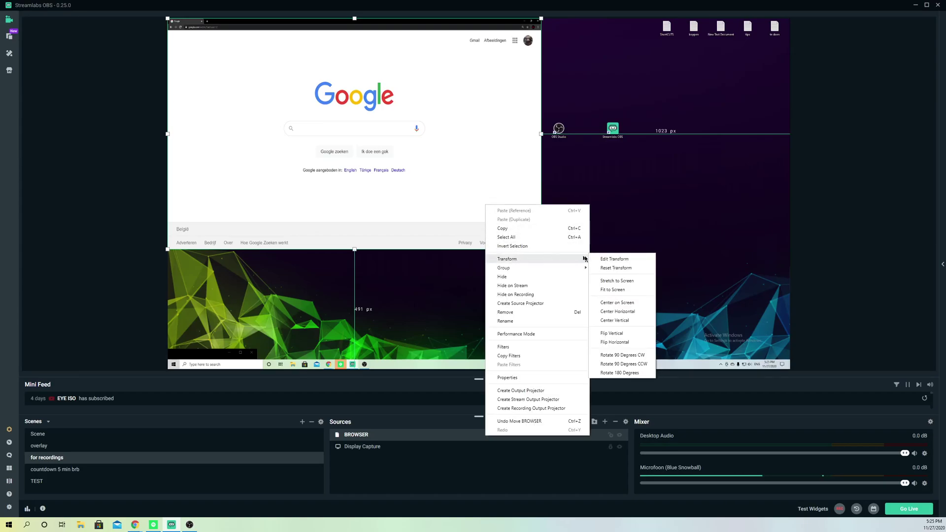
{"action": "left_click", "coordinate": [620, 282]}
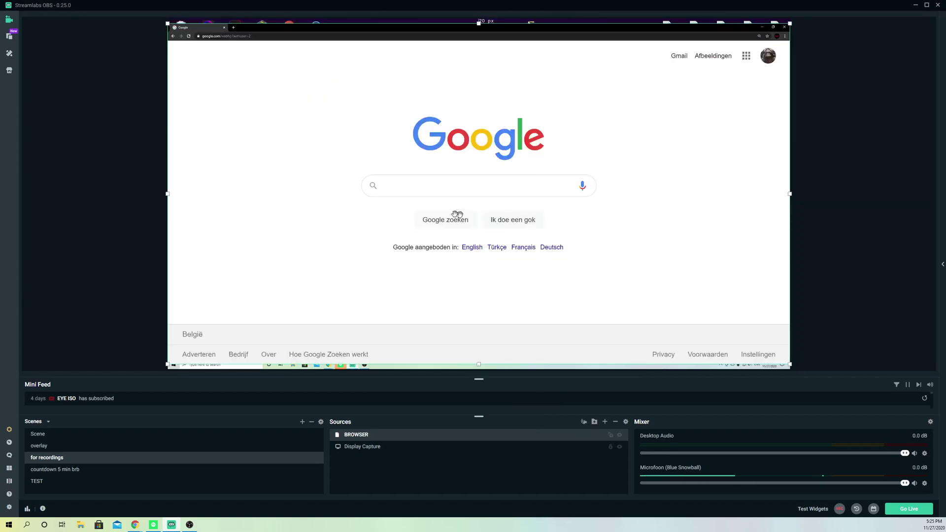
Step: Snap the Chrome capture to the canvas edges and fine-tune its final position
{"action": "left_click_drag", "start_coordinate": [437, 213], "coordinate": [459, 211]}
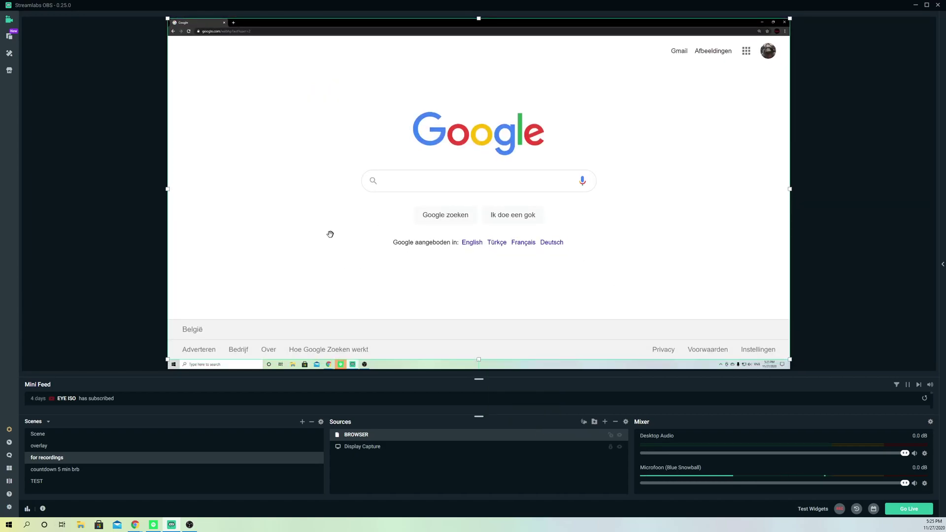
{"action": "left_click_drag", "start_coordinate": [657, 207], "coordinate": [658, 210]}
{"action": "right_click", "coordinate": [439, 215]}
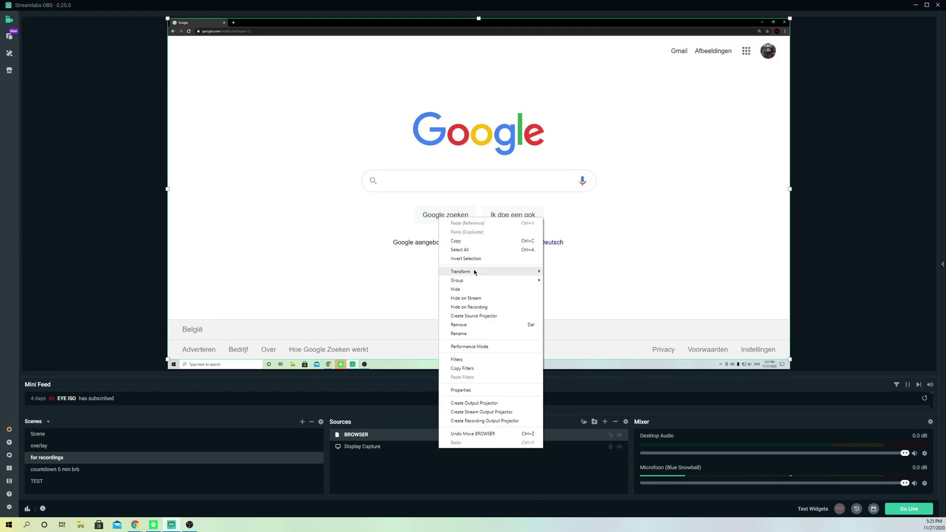
{"action": "mouse_move", "coordinate": [460, 271]}
{"action": "left_click", "coordinate": [560, 282]}
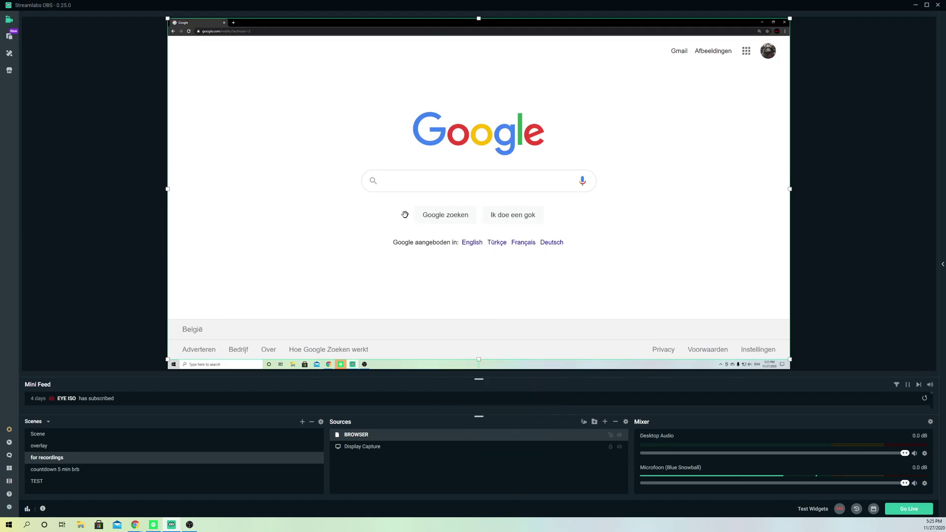
{"action": "left_click_drag", "start_coordinate": [404, 214], "coordinate": [401, 214]}
Step: Record about 12 seconds of the scene with the REC button, then stop
{"action": "left_click", "coordinate": [840, 510]}
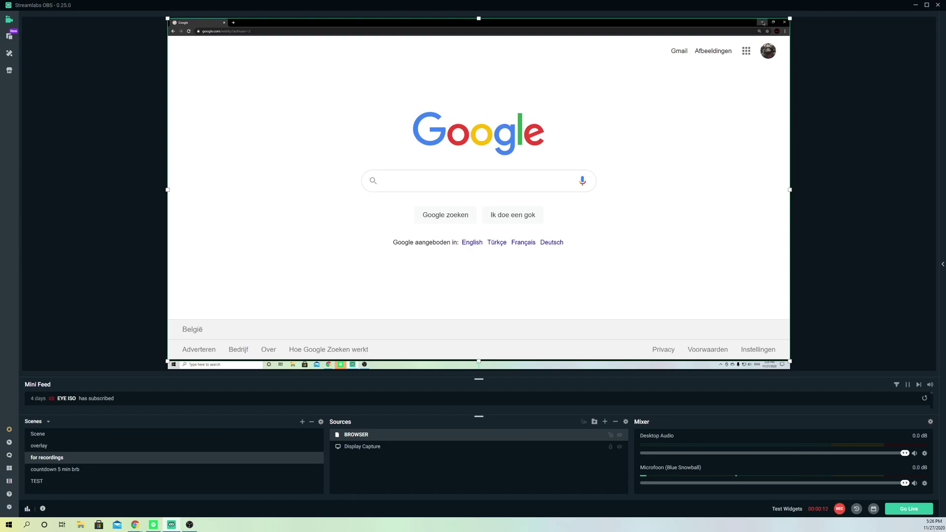
{"action": "left_click", "coordinate": [841, 510]}
{"action": "key", "text": "super+e"}
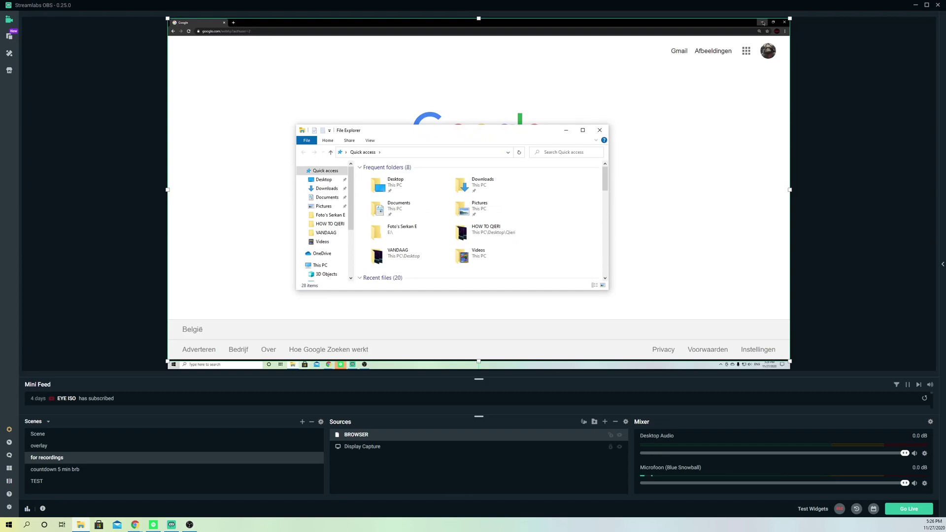
{"action": "left_click", "coordinate": [322, 243]}
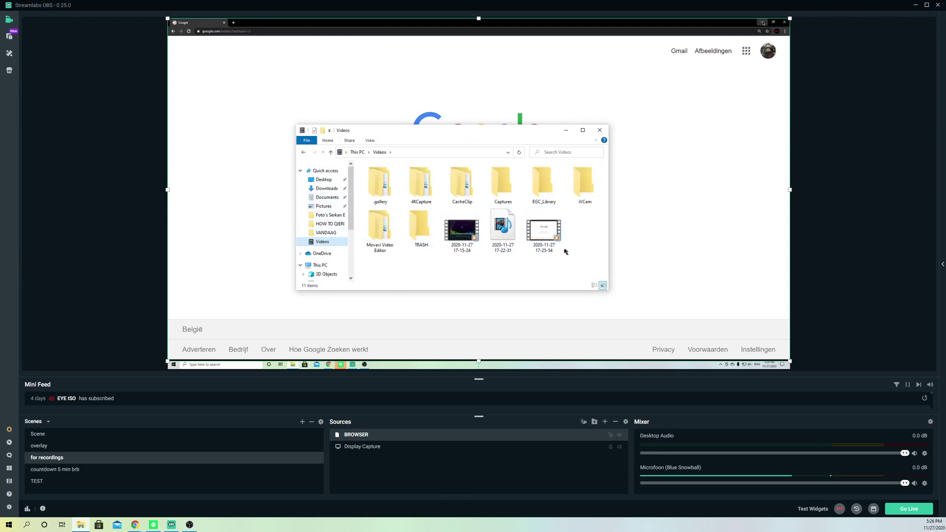
{"action": "double_click", "coordinate": [543, 238]}
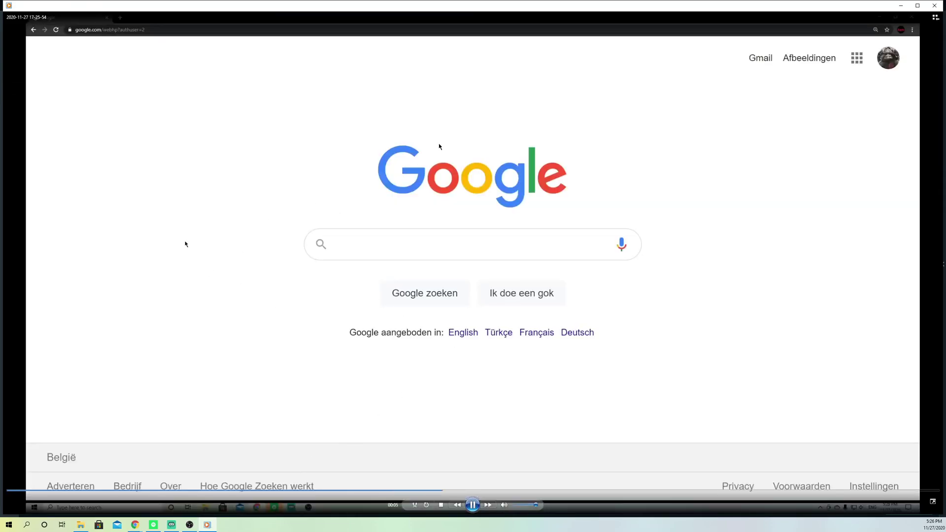
{"action": "key", "text": "alt+F4"}
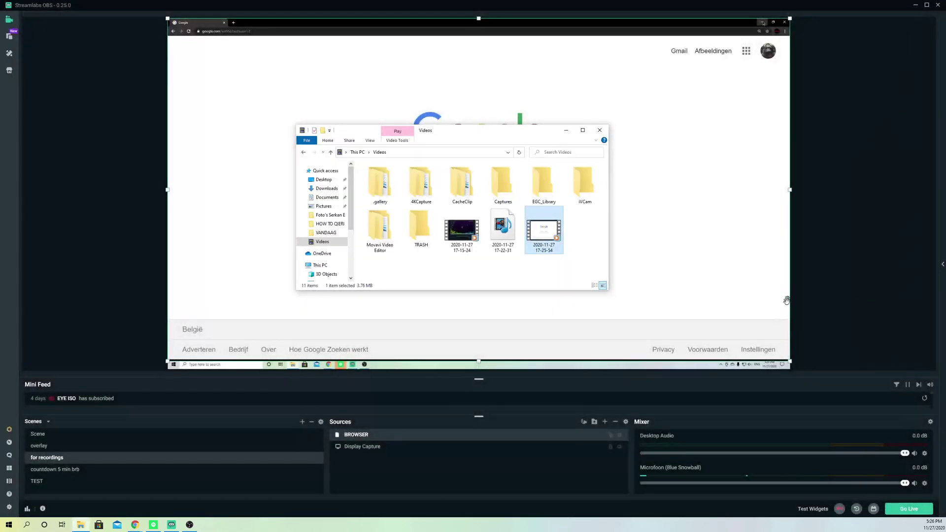